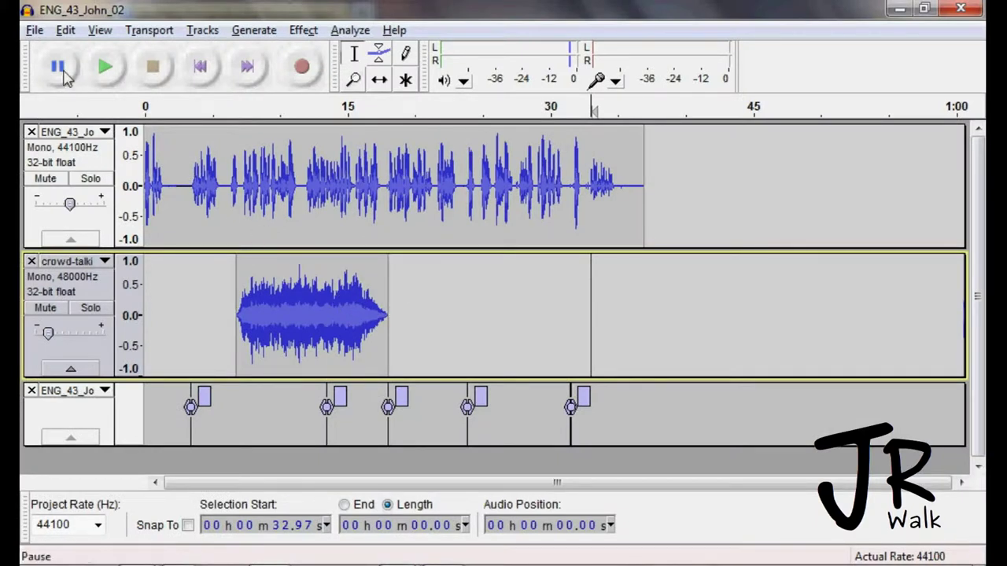
Import World.mp3 from the z_Music & Effects folder as a new stereo track.
{"action": "left_click", "coordinate": [35, 30]}
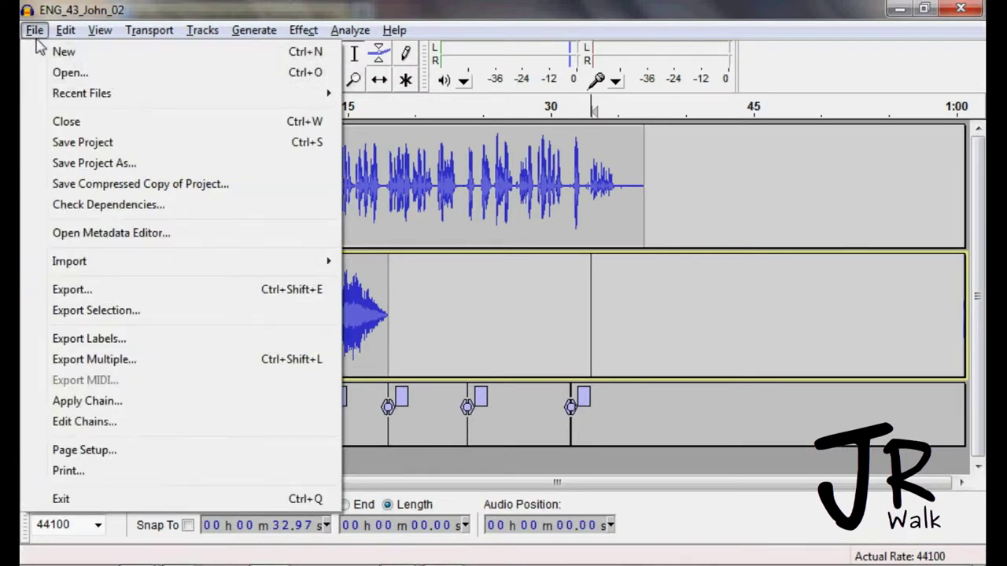
{"action": "mouse_move", "coordinate": [189, 263]}
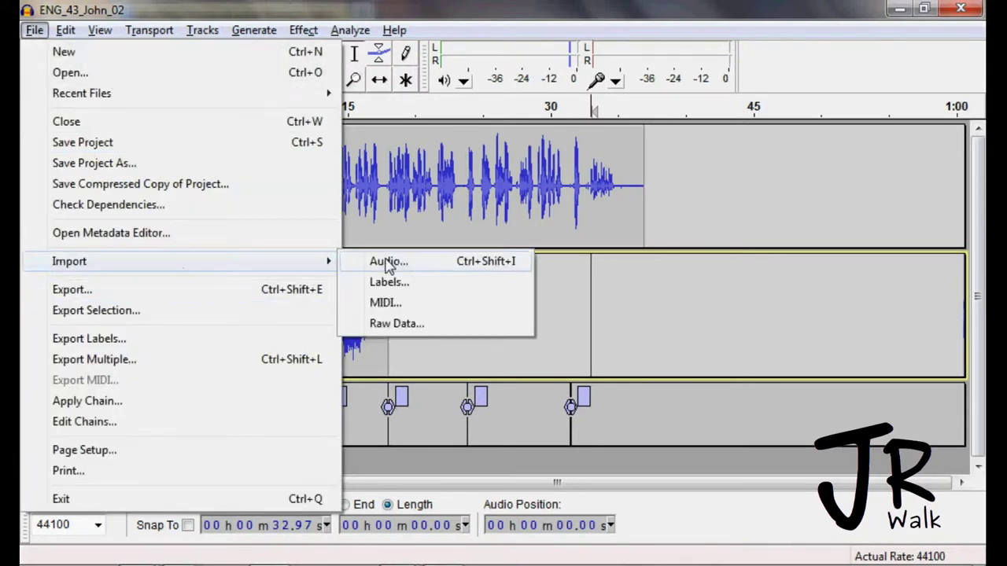
{"action": "left_click", "coordinate": [385, 263]}
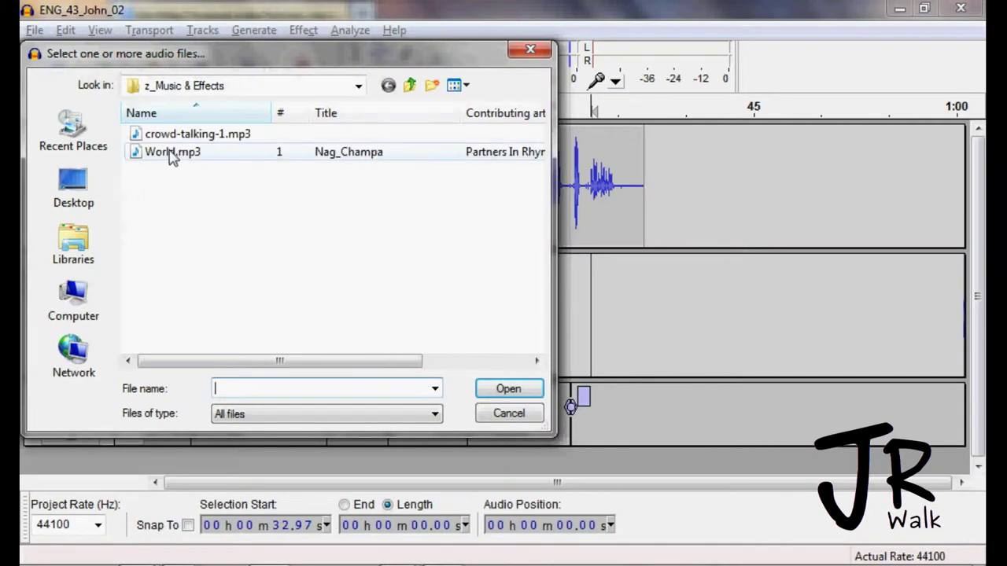
{"action": "left_click", "coordinate": [170, 154]}
{"action": "double_click", "coordinate": [170, 154]}
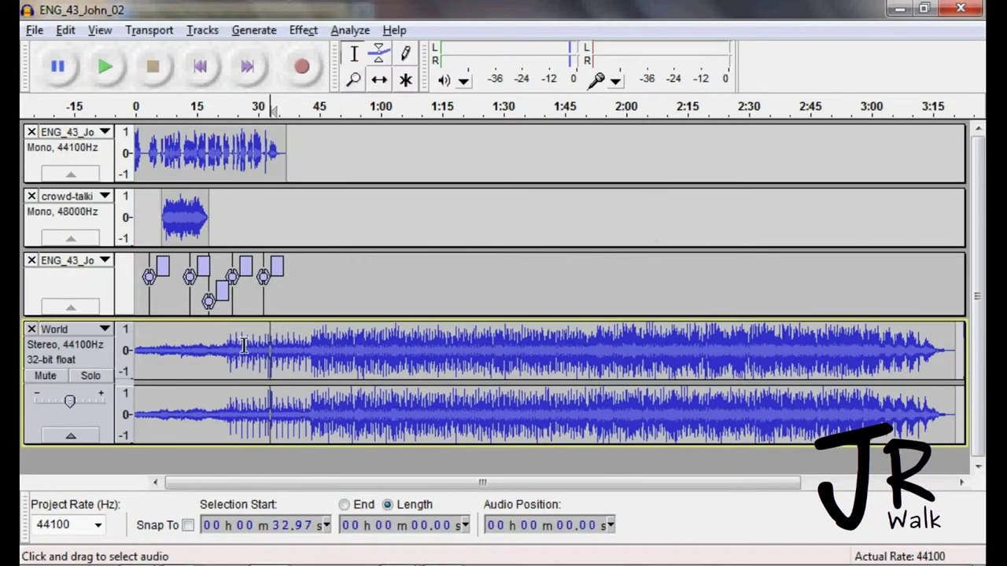
Move the label track below World and delete the World music after 42.41 seconds.
{"action": "left_click", "coordinate": [105, 263]}
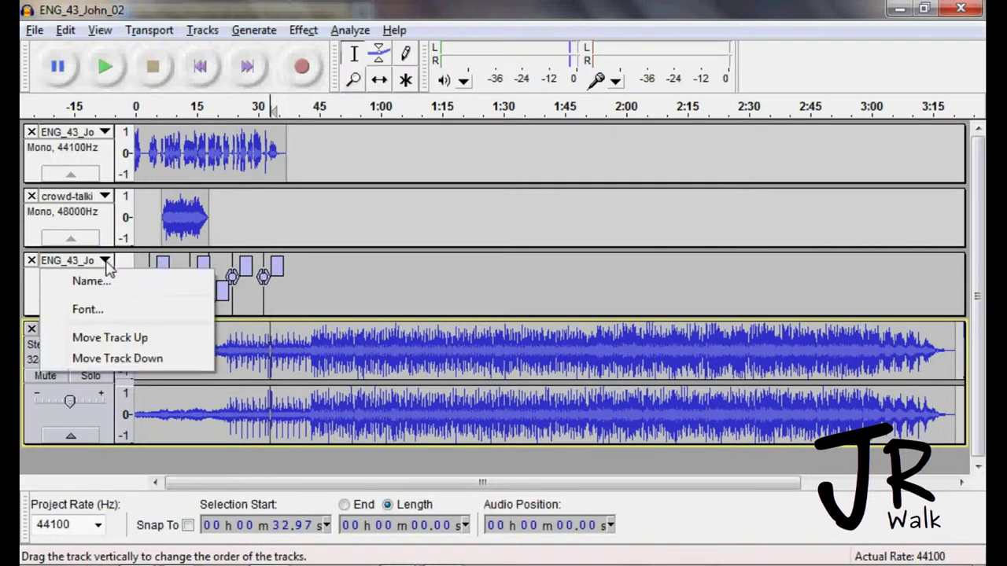
{"action": "left_click", "coordinate": [116, 359]}
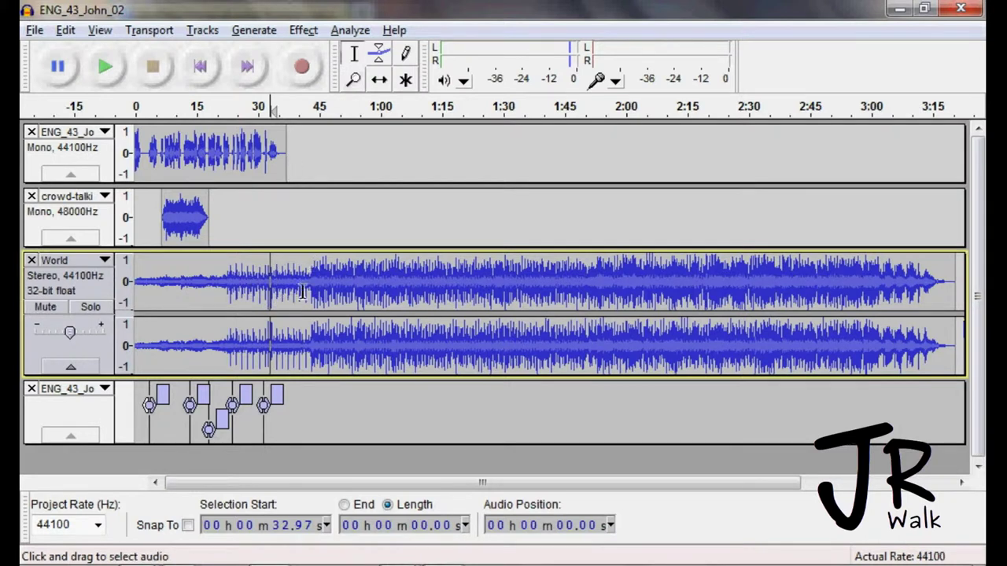
{"action": "left_click_drag", "start_coordinate": [308, 285], "coordinate": [896, 337]}
{"action": "key", "text": "Delete"}
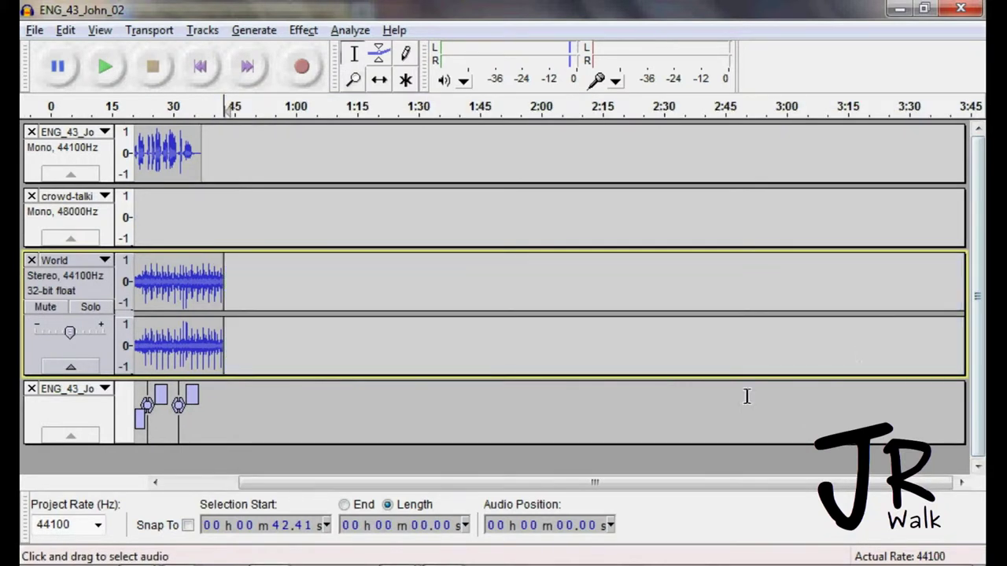
{"action": "left_click", "coordinate": [157, 282]}
{"action": "key", "text": "ctrl+1"}
{"action": "key", "text": "ctrl+1"}
{"action": "key", "text": "ctrl+1"}
{"action": "key", "text": "ctrl+1"}
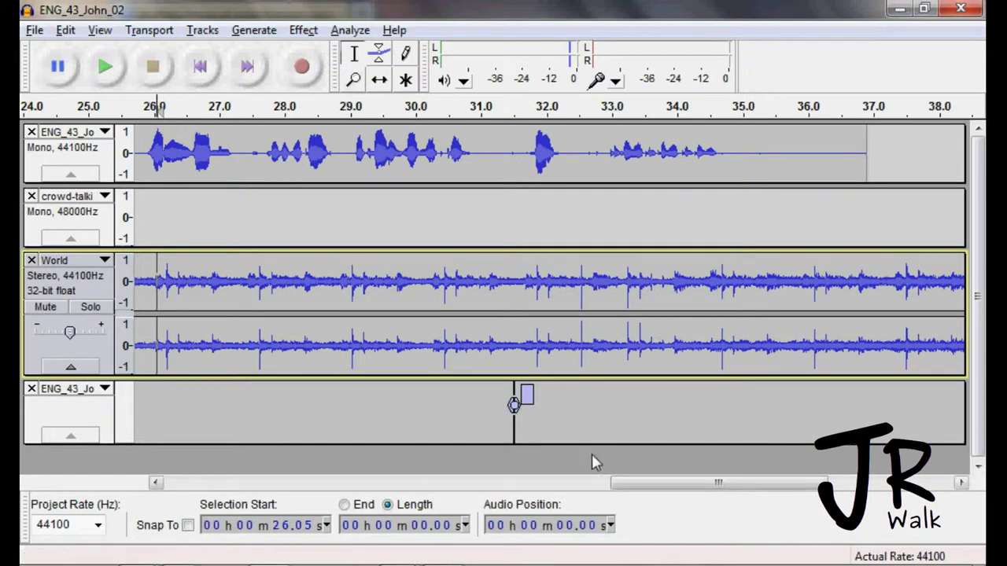
Move the crowd-talk track below World, then collapse the label track.
{"action": "left_click", "coordinate": [105, 197]}
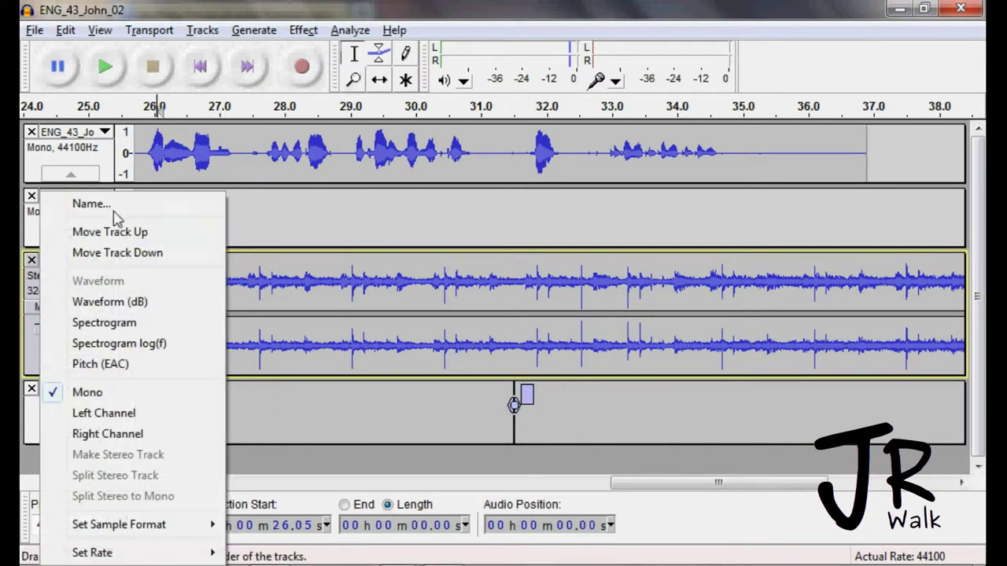
{"action": "left_click", "coordinate": [132, 253]}
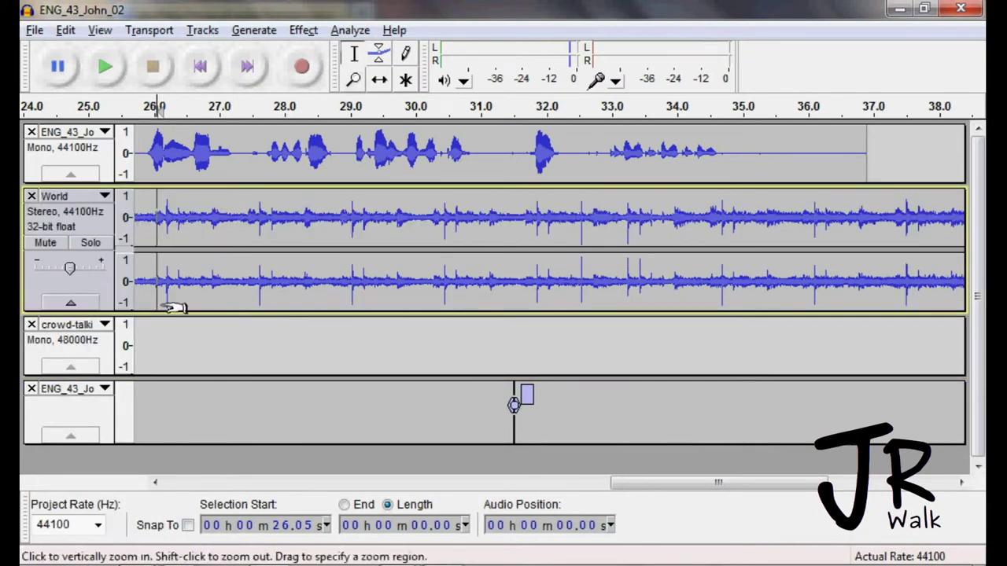
{"action": "left_click_drag", "start_coordinate": [652, 487], "coordinate": [88, 438]}
{"action": "left_click", "coordinate": [88, 439]}
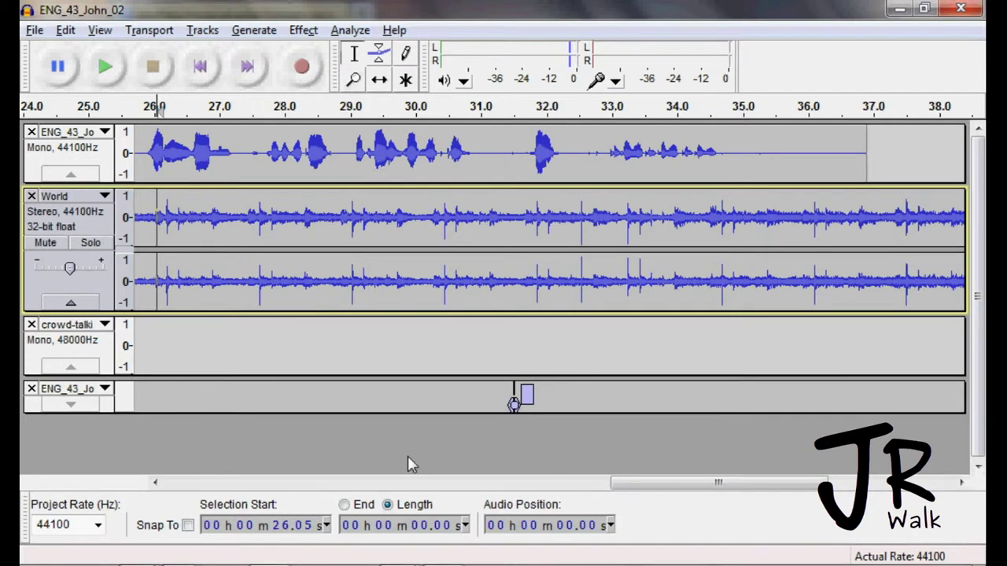
{"action": "left_click_drag", "start_coordinate": [635, 487], "coordinate": [147, 441]}
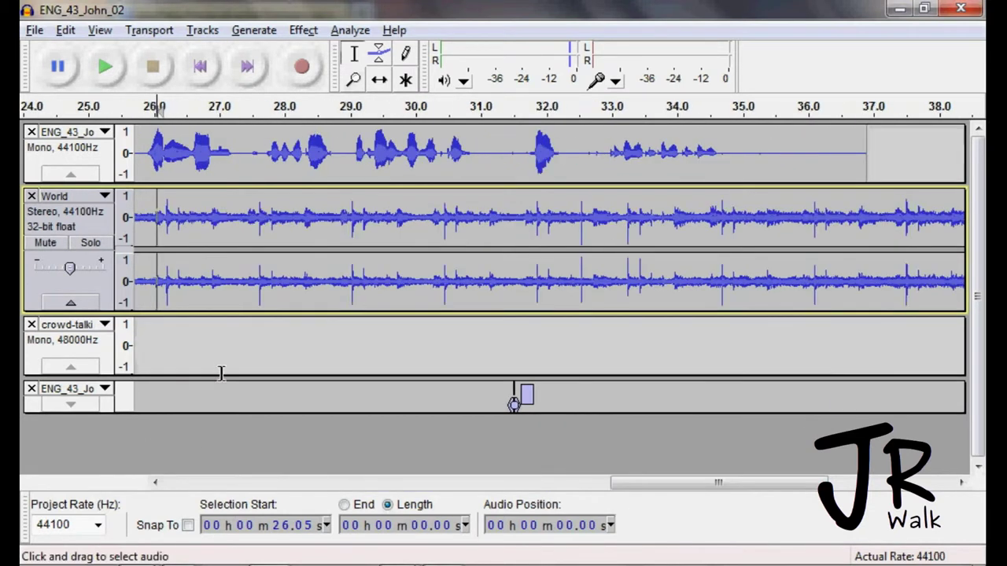
{"action": "left_click", "coordinate": [200, 66]}
{"action": "left_click", "coordinate": [196, 225]}
{"action": "key", "text": "ctrl+3"}
{"action": "key", "text": "ctrl+3"}
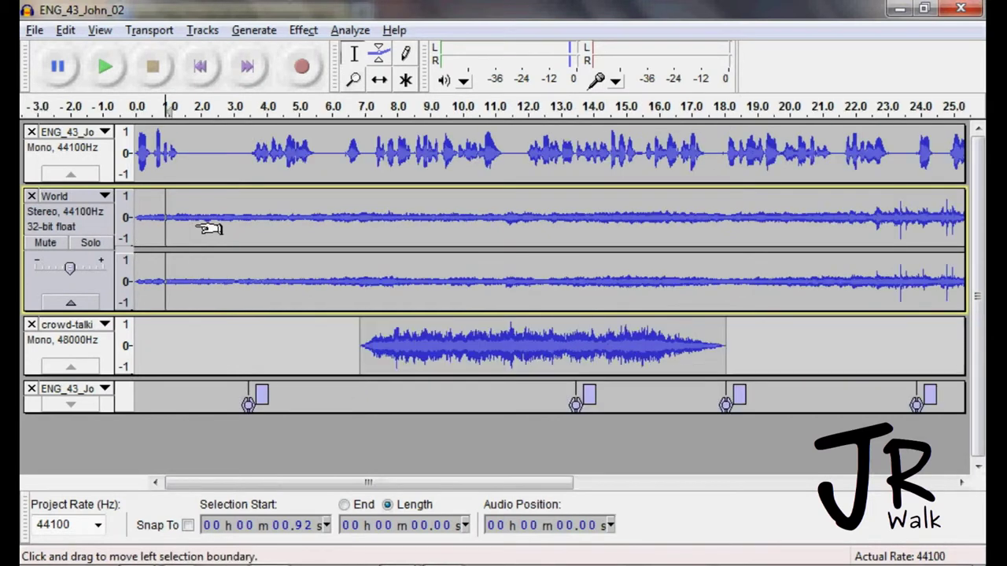
{"action": "left_click", "coordinate": [200, 66]}
{"action": "key", "text": "space"}
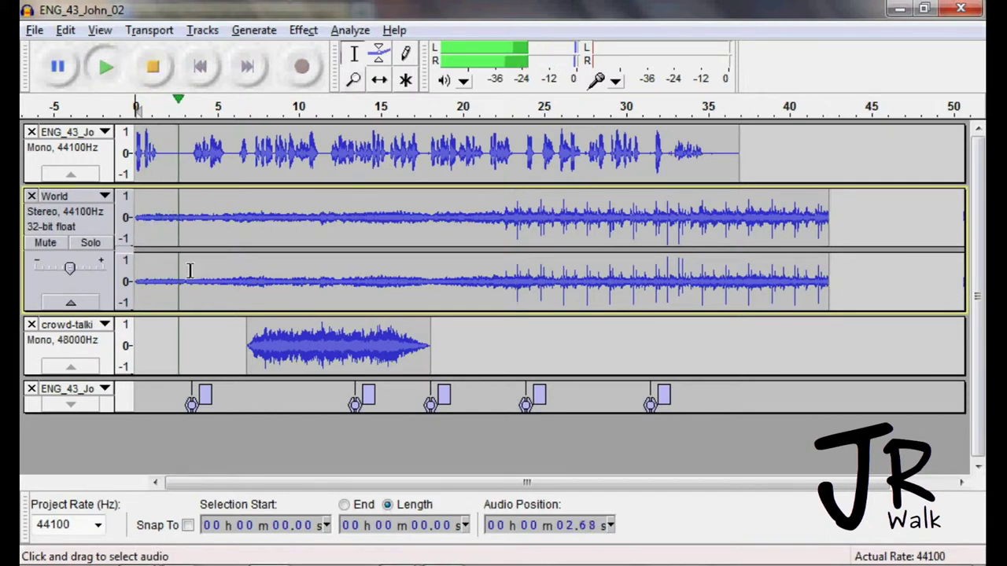
{"action": "key", "text": "space"}
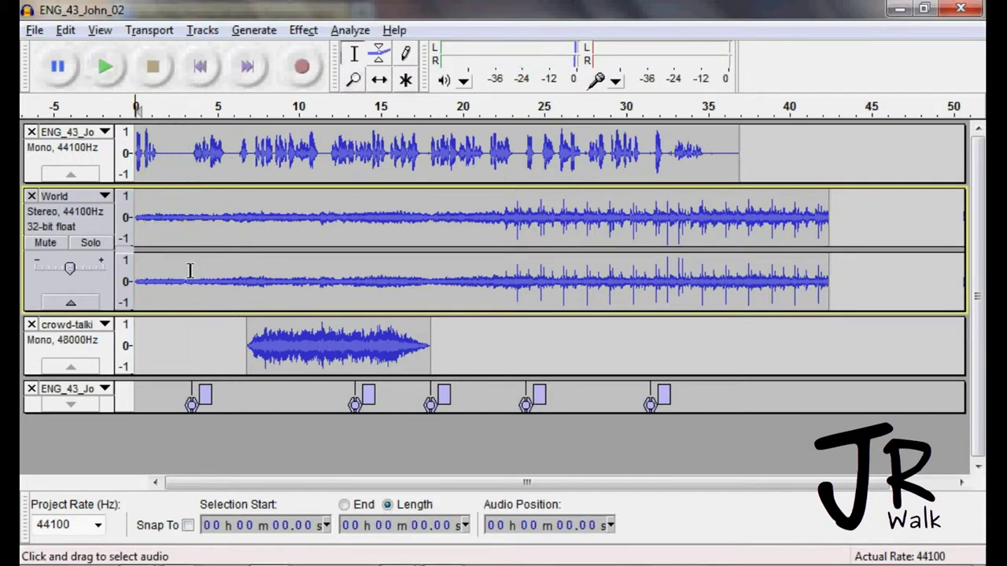
{"action": "left_click", "coordinate": [192, 169]}
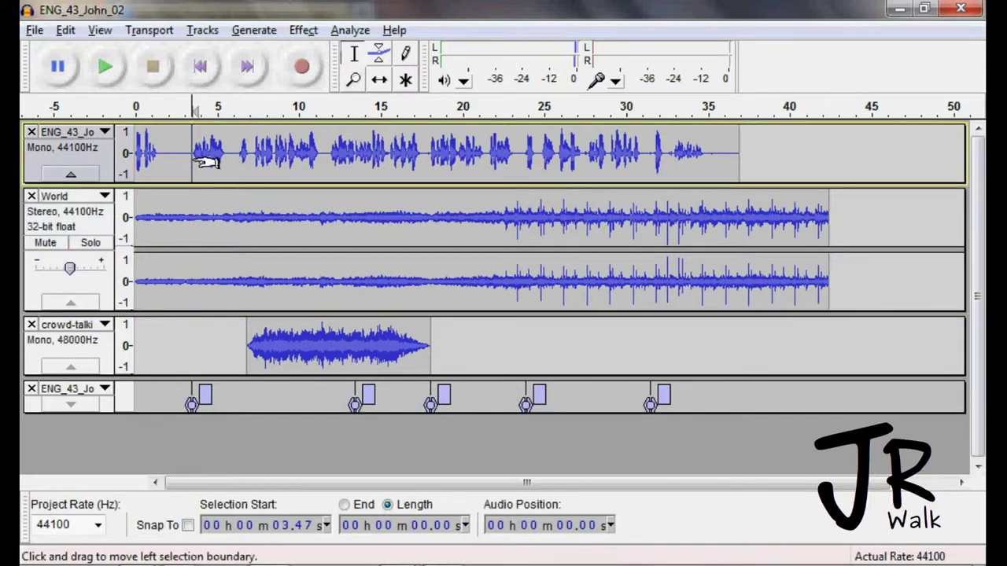
Slide the World clip with the Time Shift tool to start at about 6.89 seconds.
{"action": "left_click", "coordinate": [248, 203]}
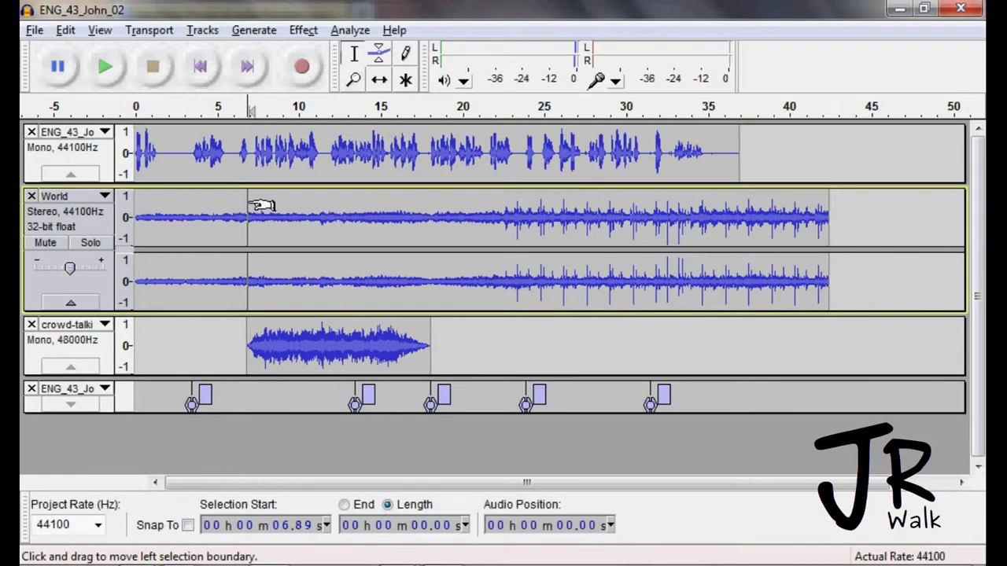
{"action": "left_click", "coordinate": [379, 79]}
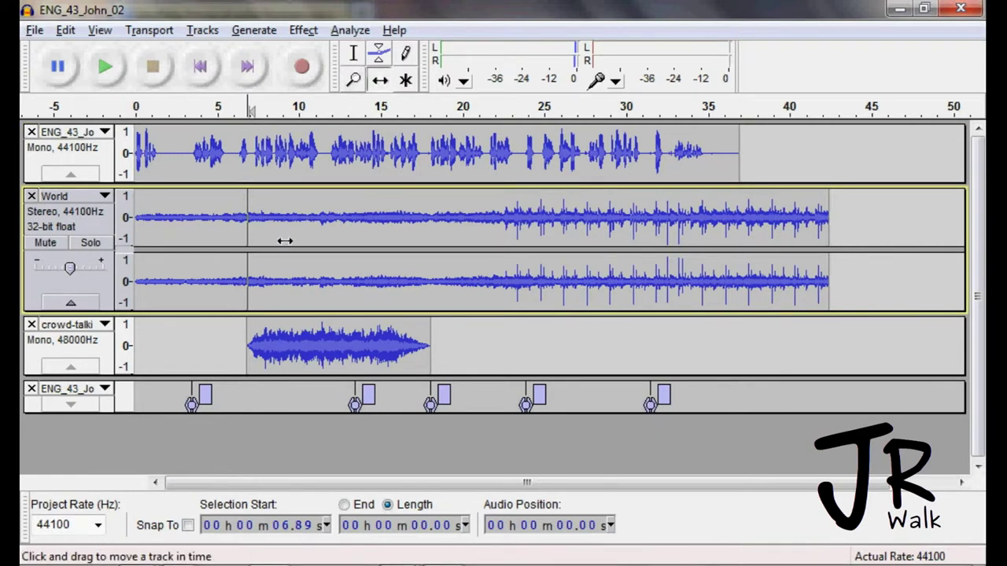
{"action": "left_click_drag", "start_coordinate": [292, 223], "coordinate": [393, 239]}
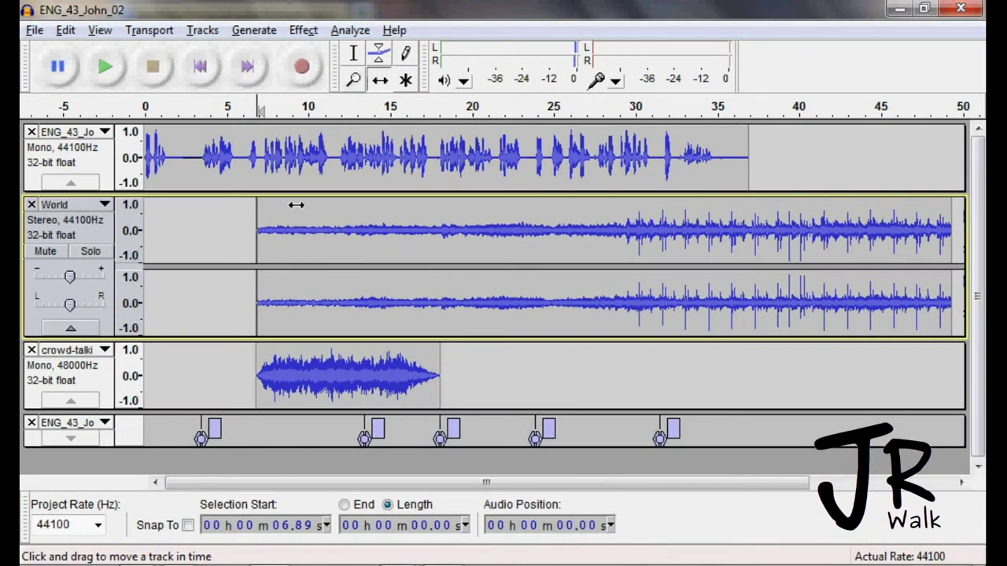
{"action": "left_click", "coordinate": [354, 53]}
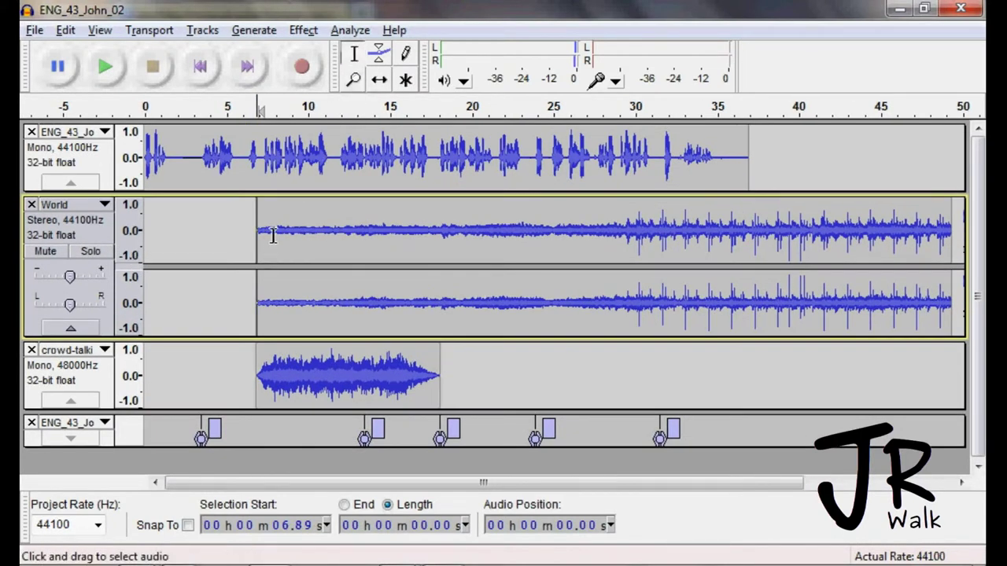
Enlarge the World track and apply Fade In to its first 0.77 seconds (6.89–7.66 s).
{"action": "scroll", "coordinate": [274, 231], "scroll_direction": "up", "scroll_amount": 2}
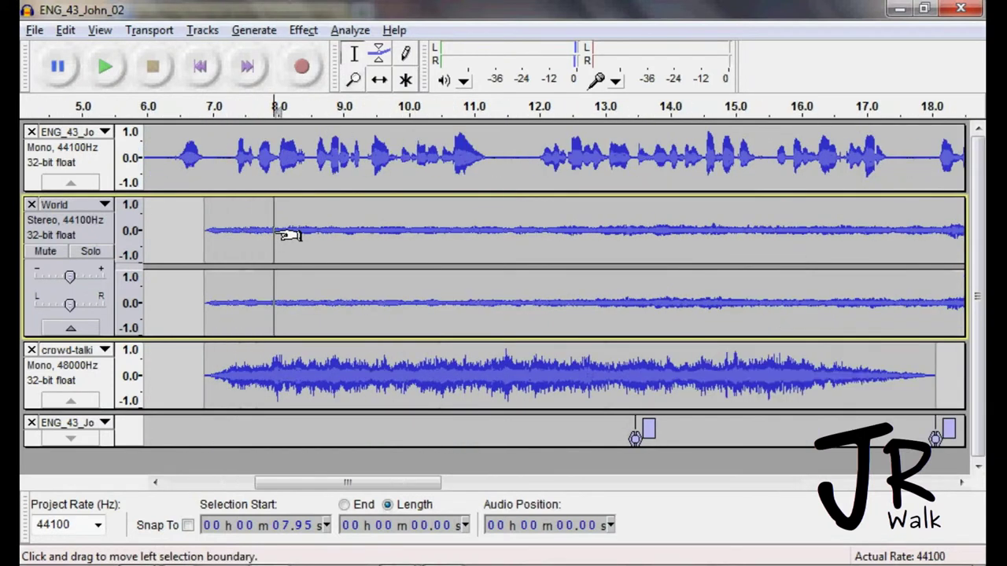
{"action": "left_click_drag", "start_coordinate": [354, 481], "coordinate": [338, 489]}
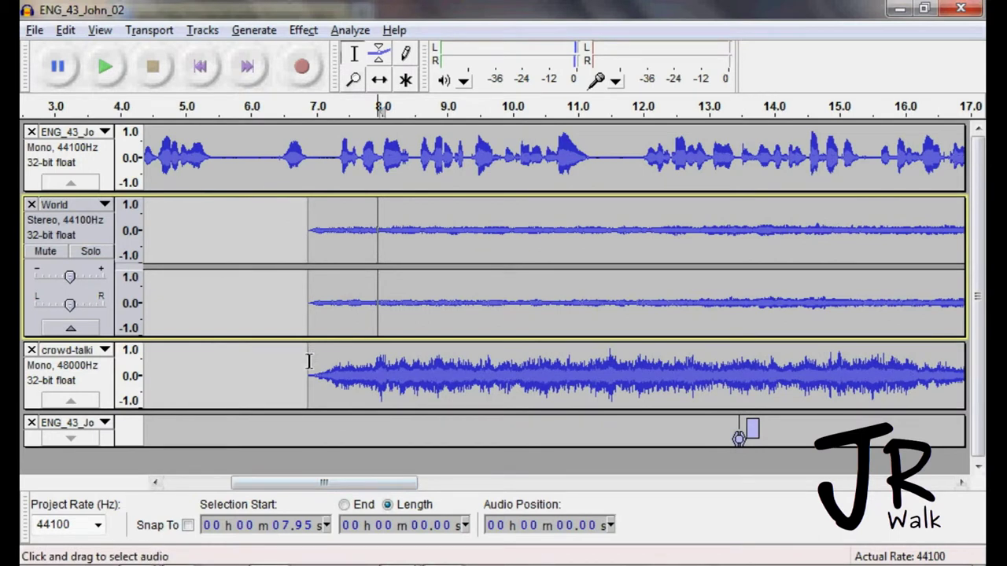
{"action": "left_click_drag", "start_coordinate": [312, 338], "coordinate": [296, 429]}
{"action": "left_click", "coordinate": [351, 264]}
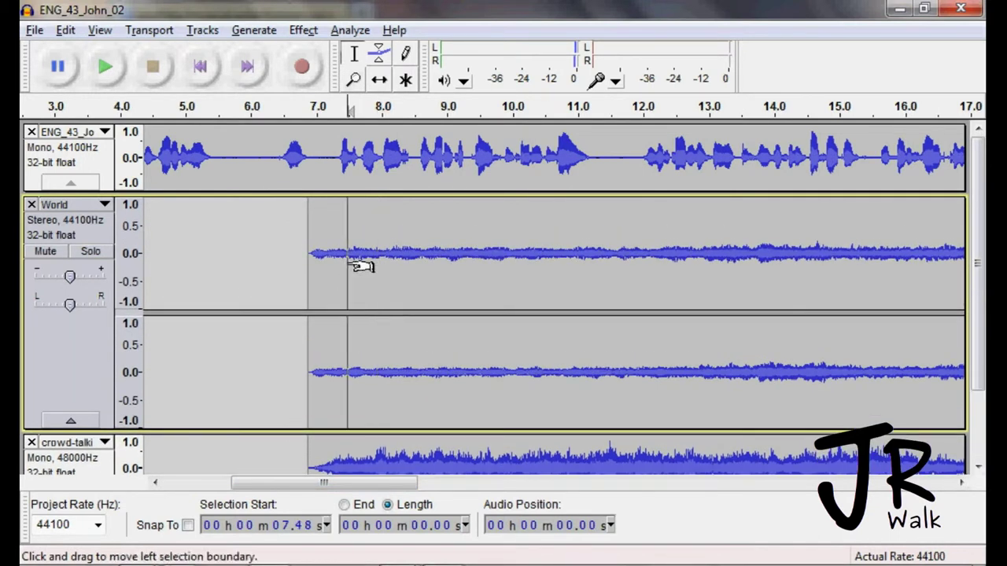
{"action": "left_click_drag", "start_coordinate": [358, 259], "coordinate": [308, 292]}
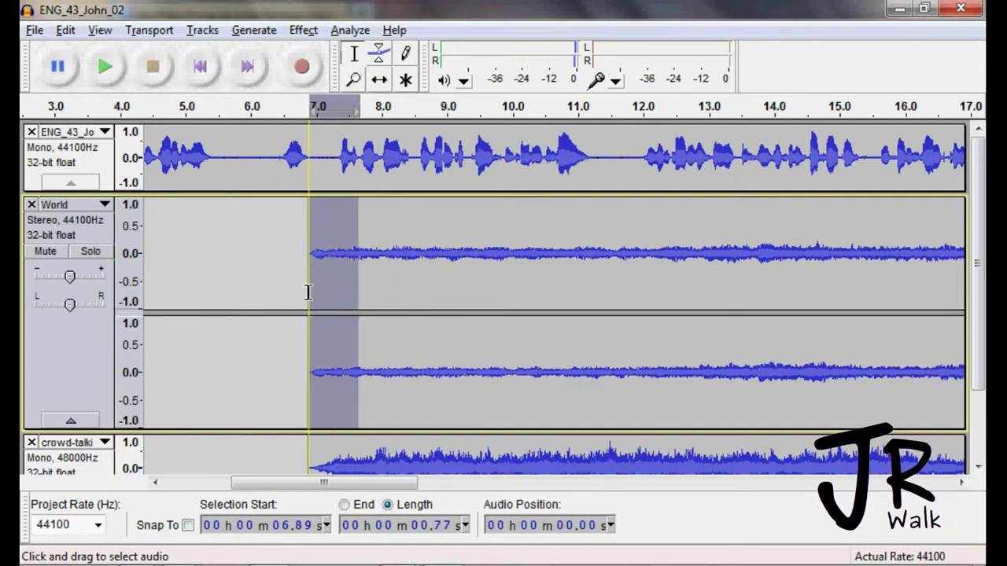
{"action": "left_click", "coordinate": [303, 32]}
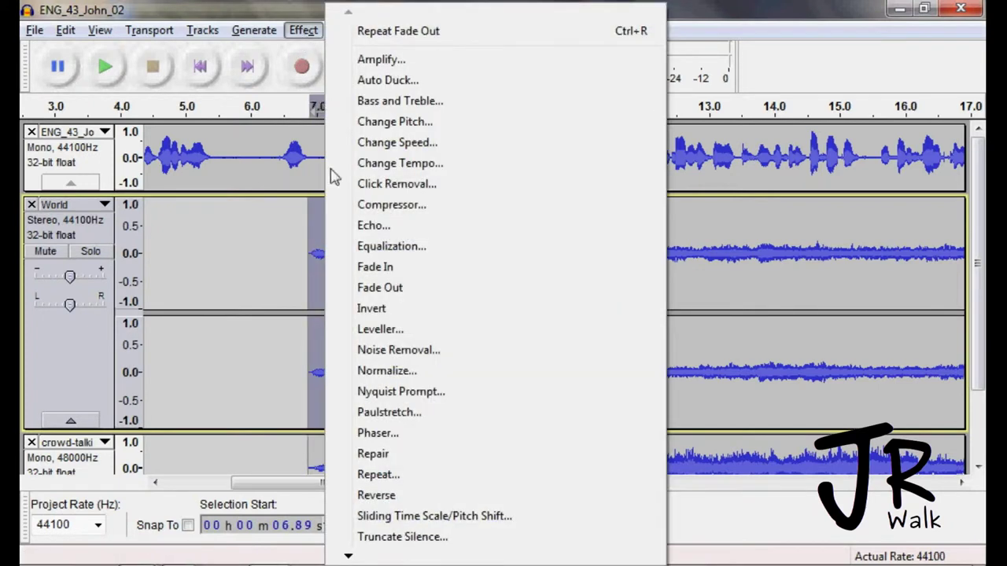
{"action": "left_click", "coordinate": [388, 268]}
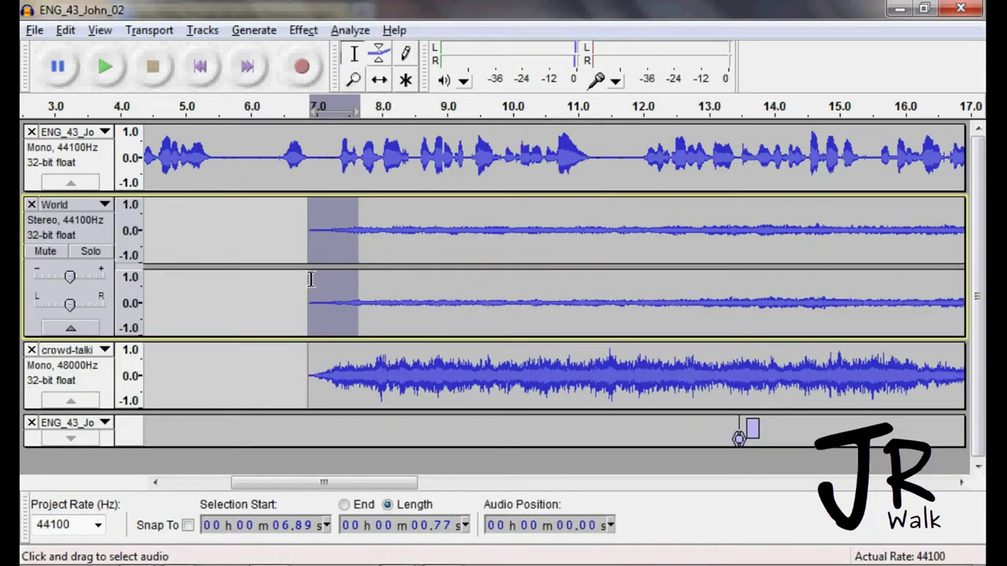
Play the mix from just before the music to hear the fade-in.
{"action": "left_click", "coordinate": [295, 228]}
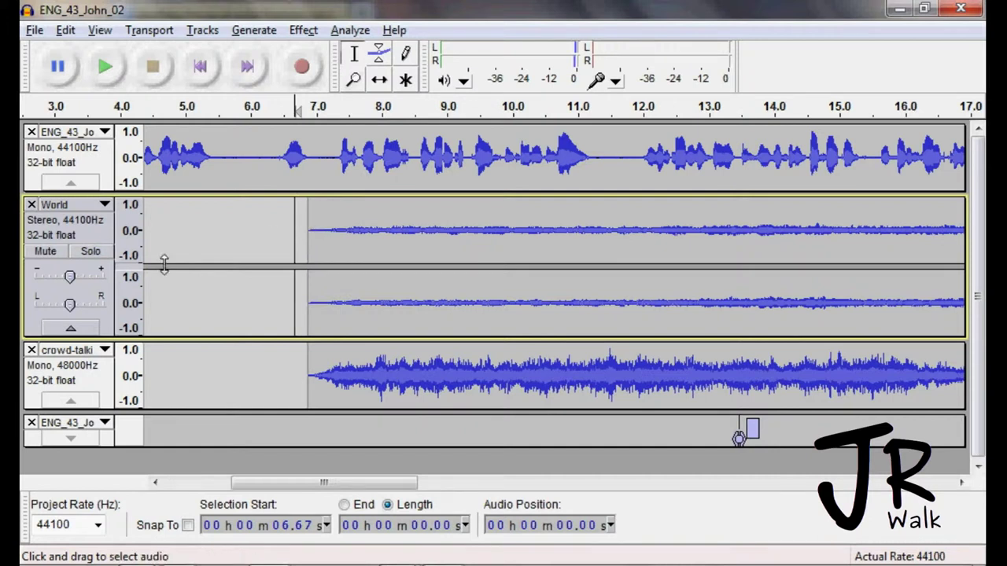
{"action": "key", "text": "space"}
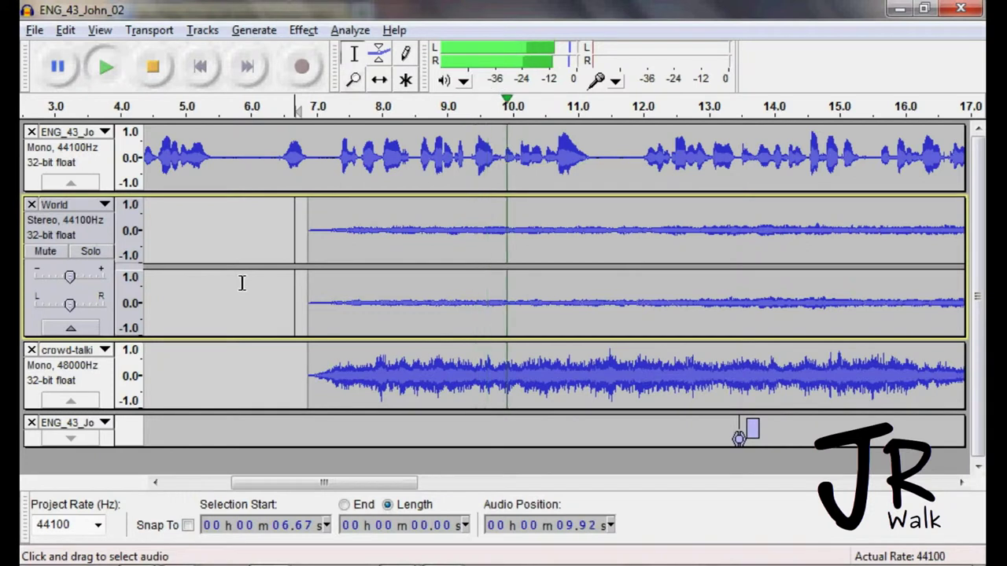
{"action": "key", "text": "space"}
Set the World track's gain to about -8 dB and listen to the mix again.
{"action": "mouse_move", "coordinate": [68, 281]}
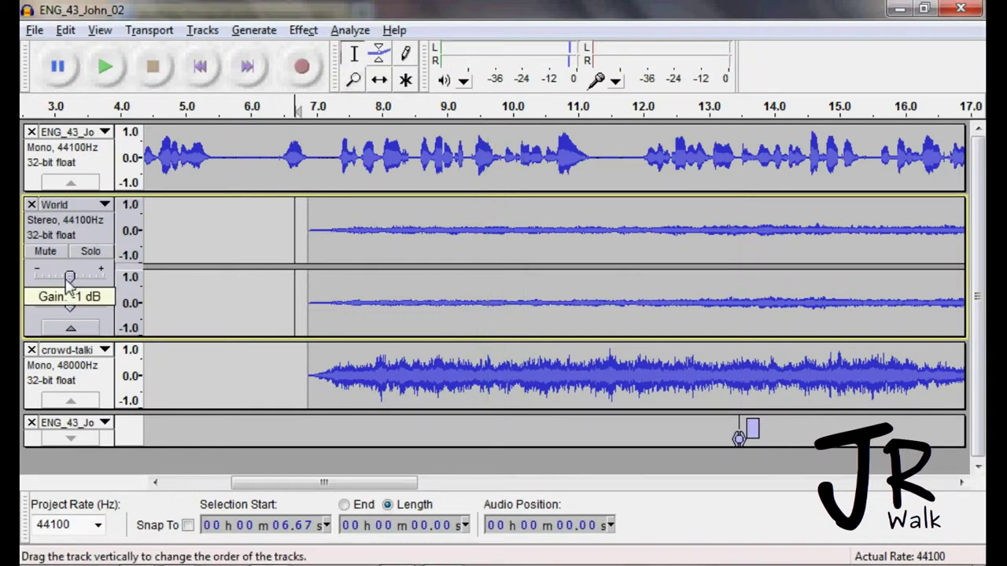
{"action": "left_click_drag", "start_coordinate": [61, 278], "coordinate": [49, 280]}
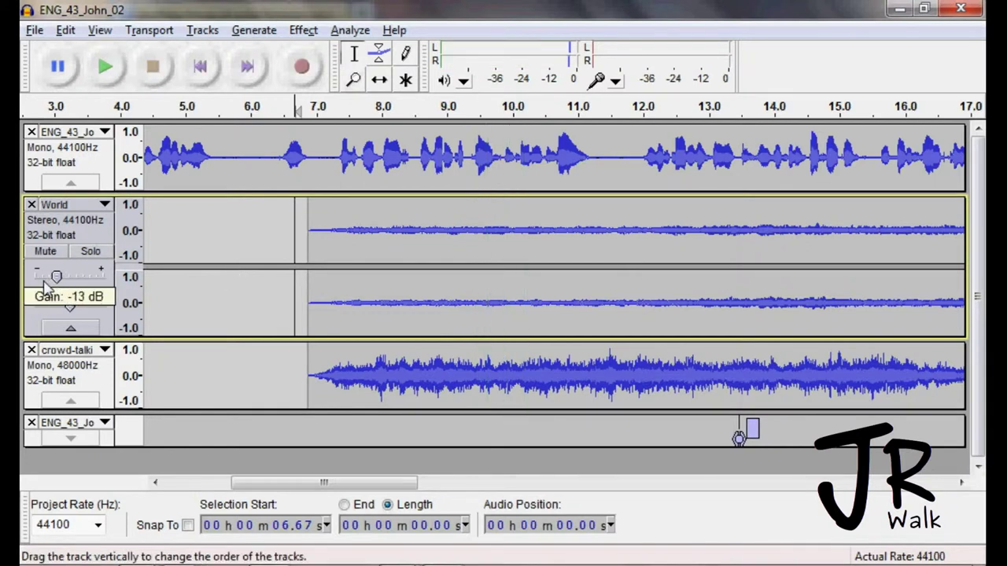
{"action": "left_click", "coordinate": [313, 244]}
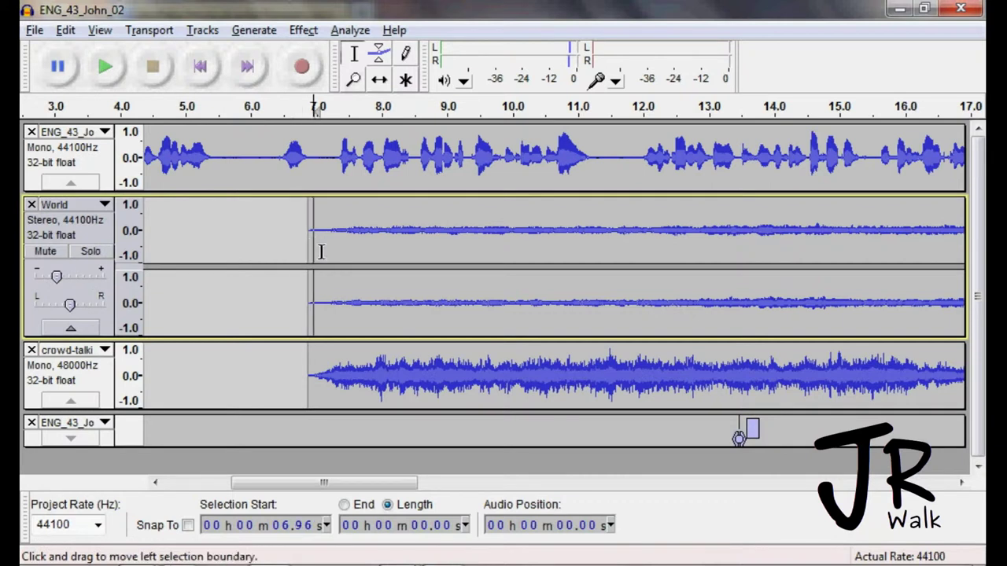
{"action": "key", "text": "space"}
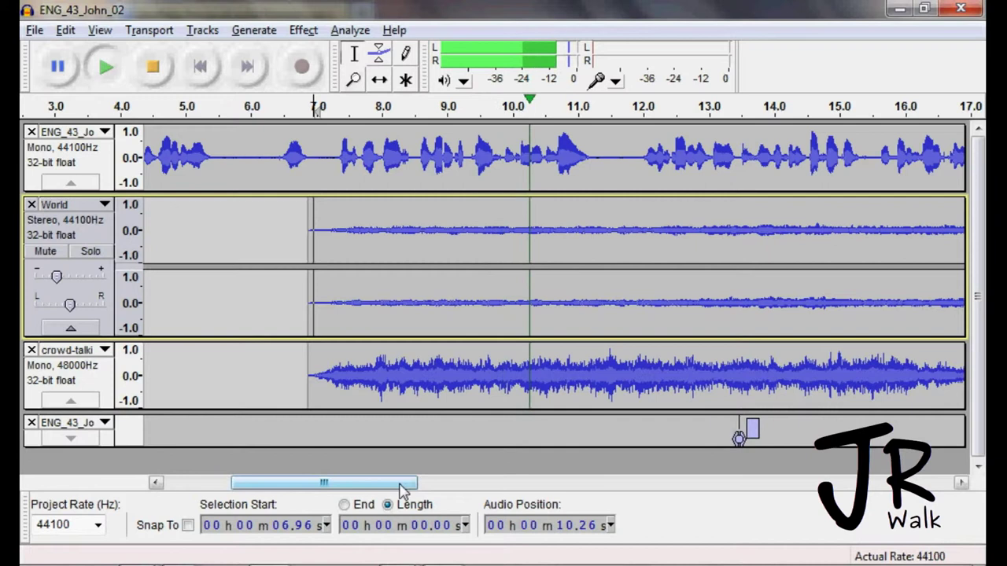
{"action": "left_click_drag", "start_coordinate": [57, 278], "coordinate": [63, 280]}
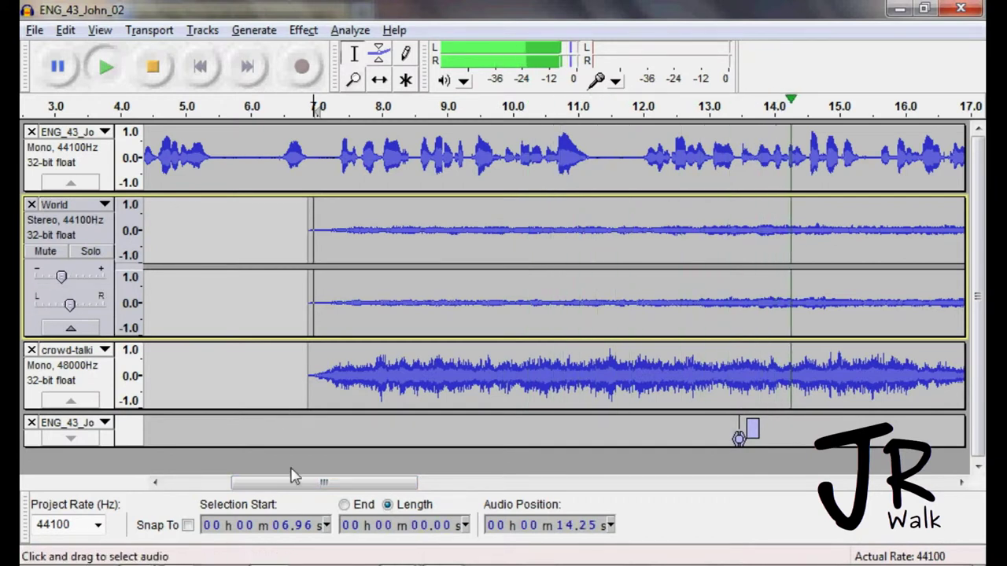
{"action": "left_click_drag", "start_coordinate": [370, 485], "coordinate": [570, 492]}
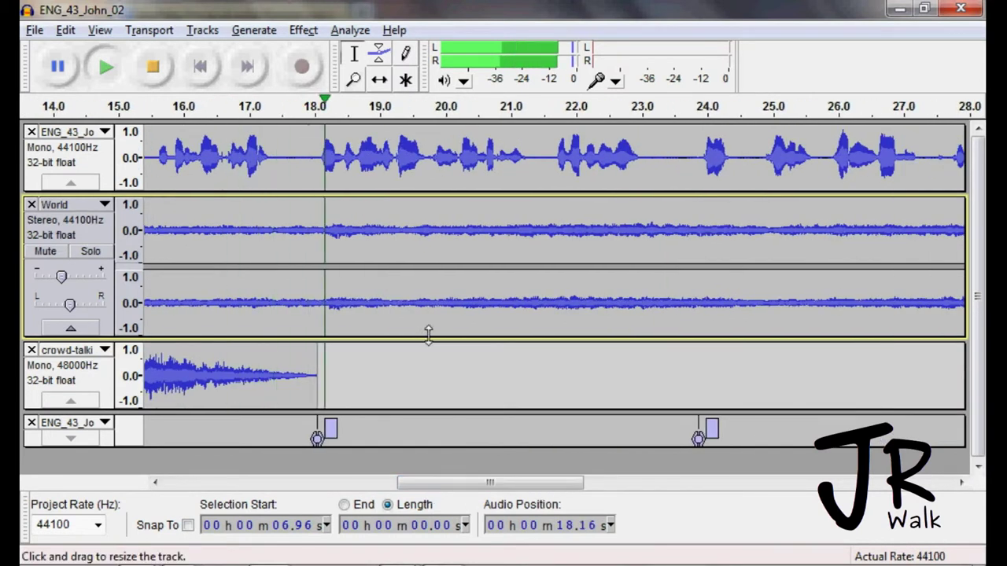
{"action": "left_click_drag", "start_coordinate": [524, 489], "coordinate": [606, 481]}
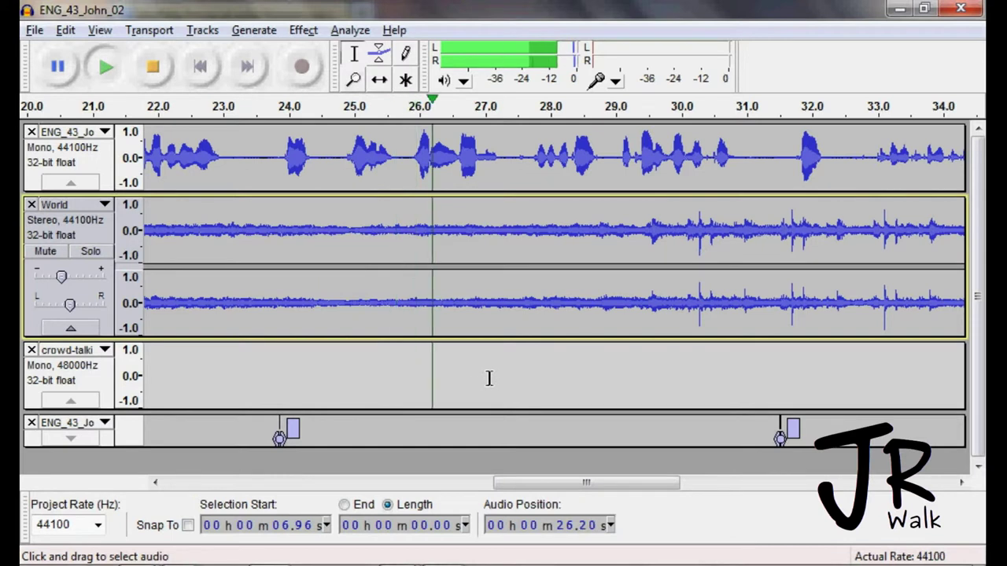
{"action": "key", "text": "space"}
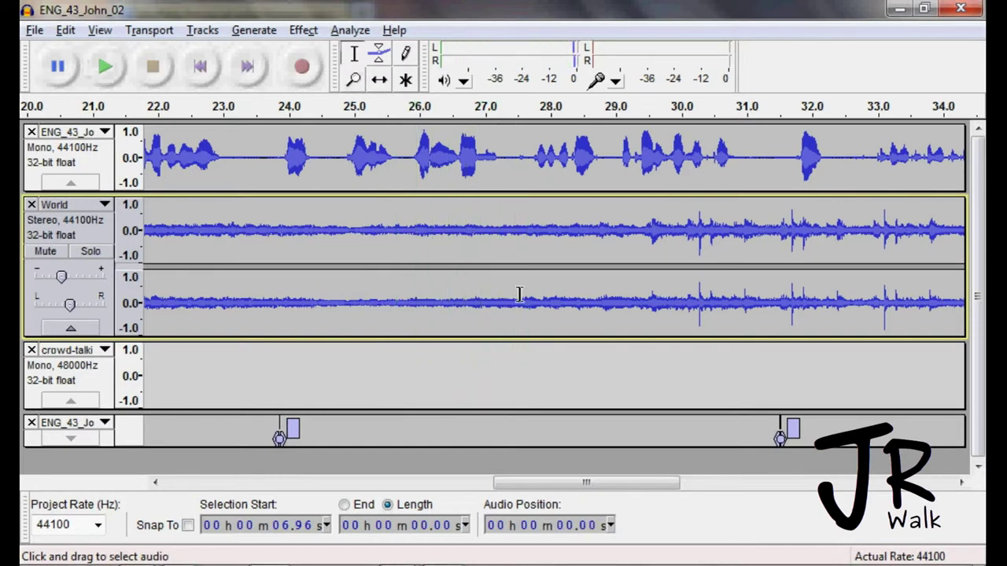
Select the World music from 27.55 seconds to the clip end and delete it.
{"action": "left_click", "coordinate": [522, 291]}
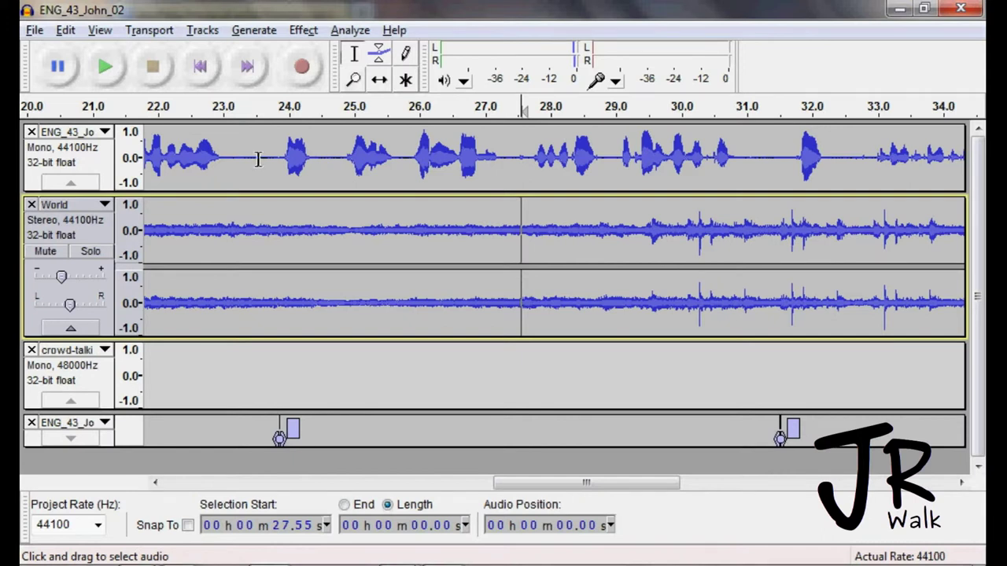
{"action": "left_click", "coordinate": [66, 31]}
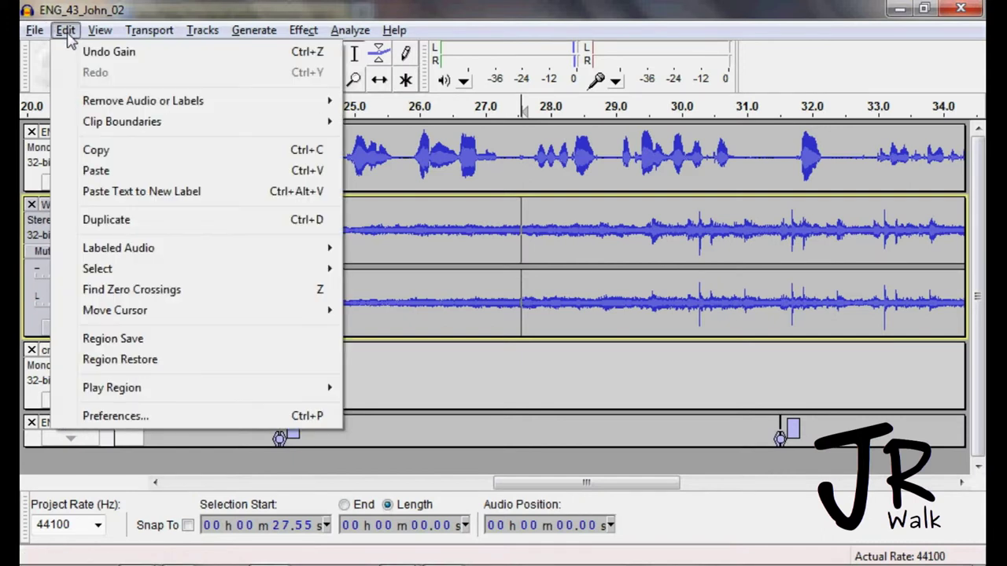
{"action": "left_click", "coordinate": [525, 269]}
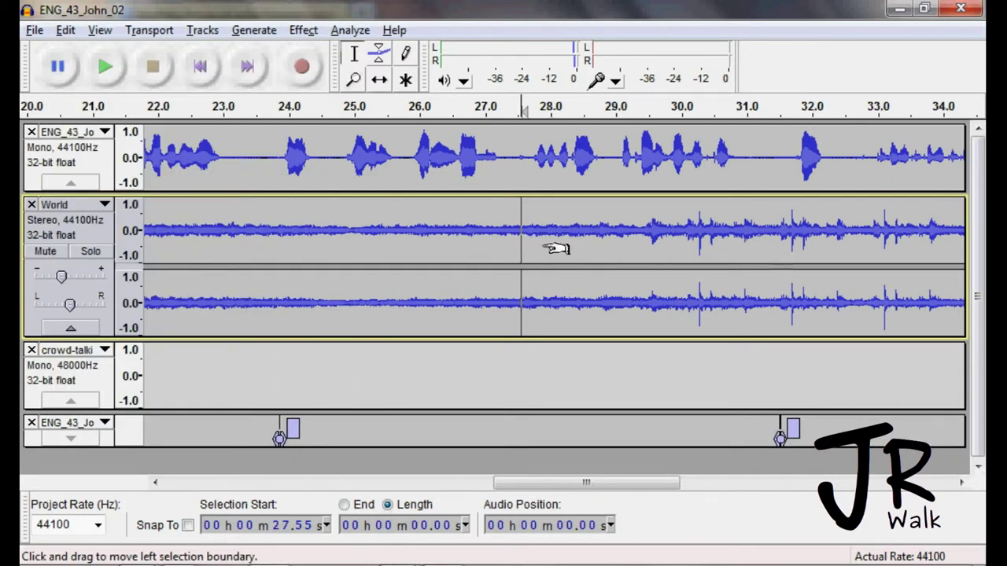
{"action": "left_click_drag", "start_coordinate": [556, 248], "coordinate": [981, 263]}
{"action": "key", "text": "Delete"}
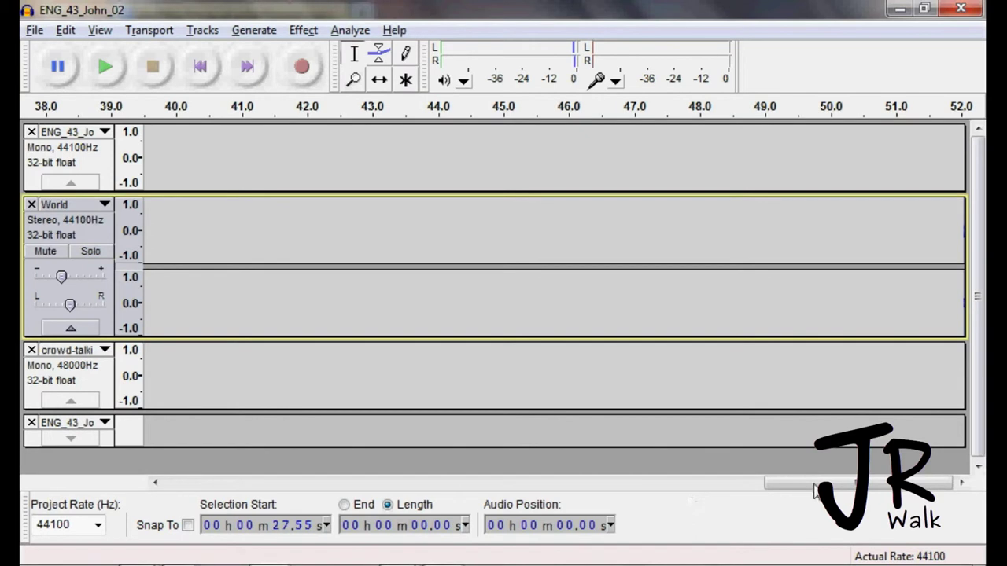
{"action": "left_click_drag", "start_coordinate": [814, 490], "coordinate": [508, 479]}
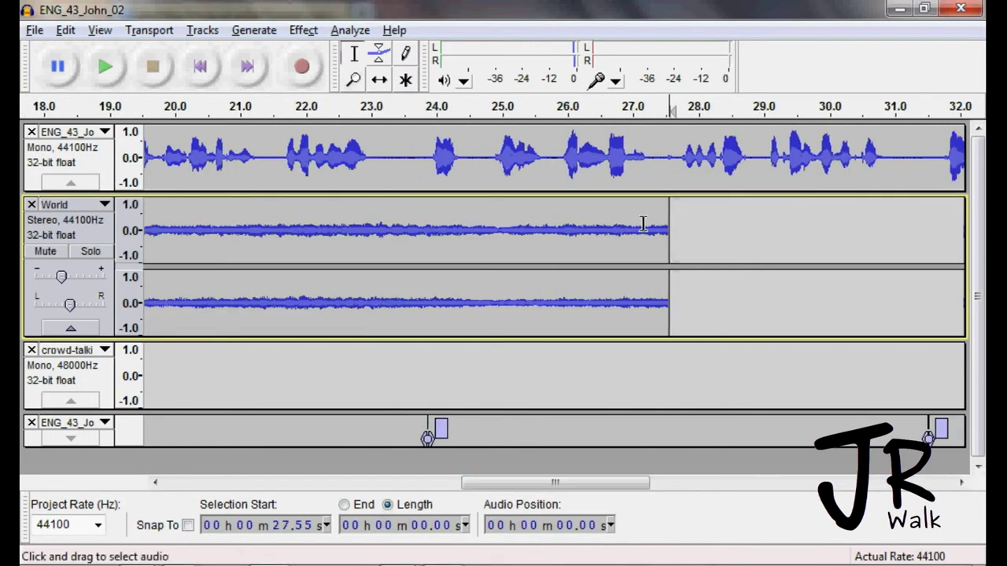
Apply Fade Out to the World music from 26.51 s to the clip end.
{"action": "left_click_drag", "start_coordinate": [601, 232], "coordinate": [692, 238]}
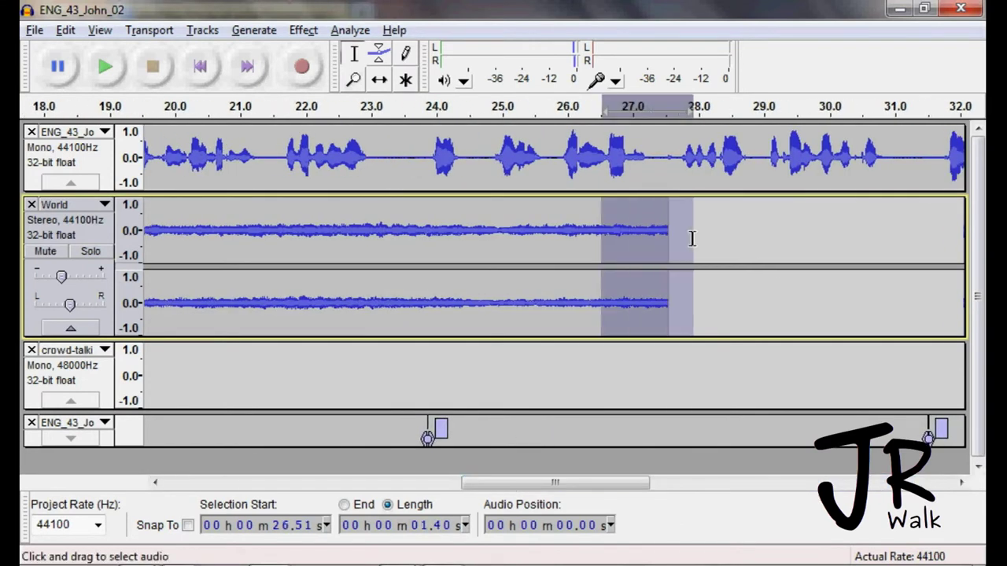
{"action": "left_click", "coordinate": [305, 32]}
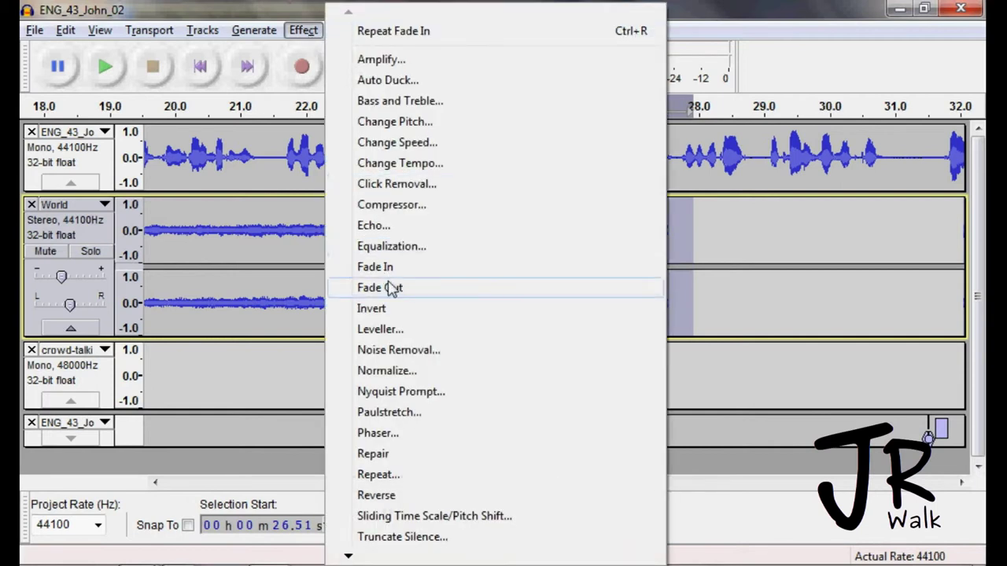
{"action": "left_click", "coordinate": [392, 288]}
Play the mix from 23.71 seconds to hear the fade-out.
{"action": "left_click", "coordinate": [417, 254]}
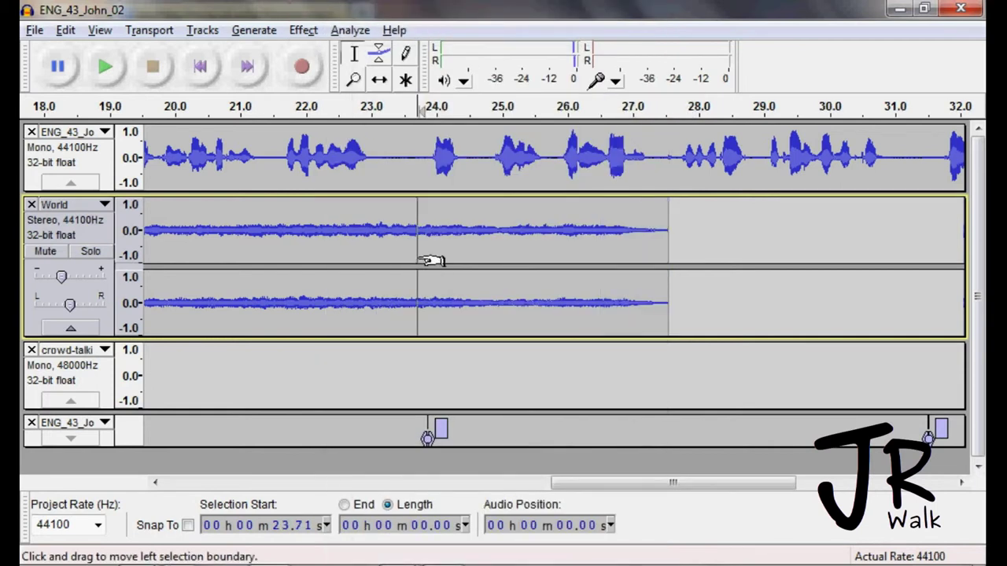
{"action": "key", "text": "space"}
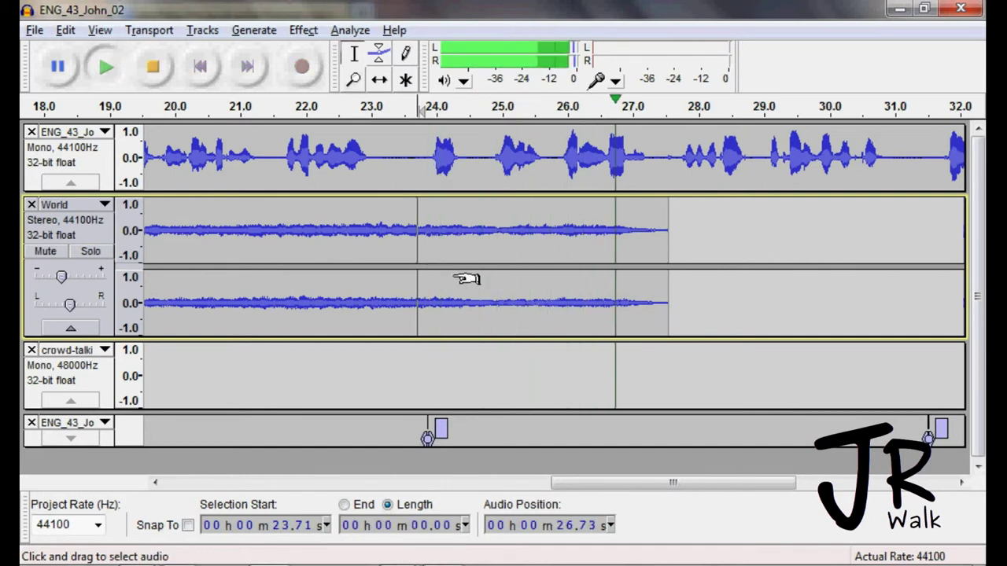
{"action": "key", "text": "space"}
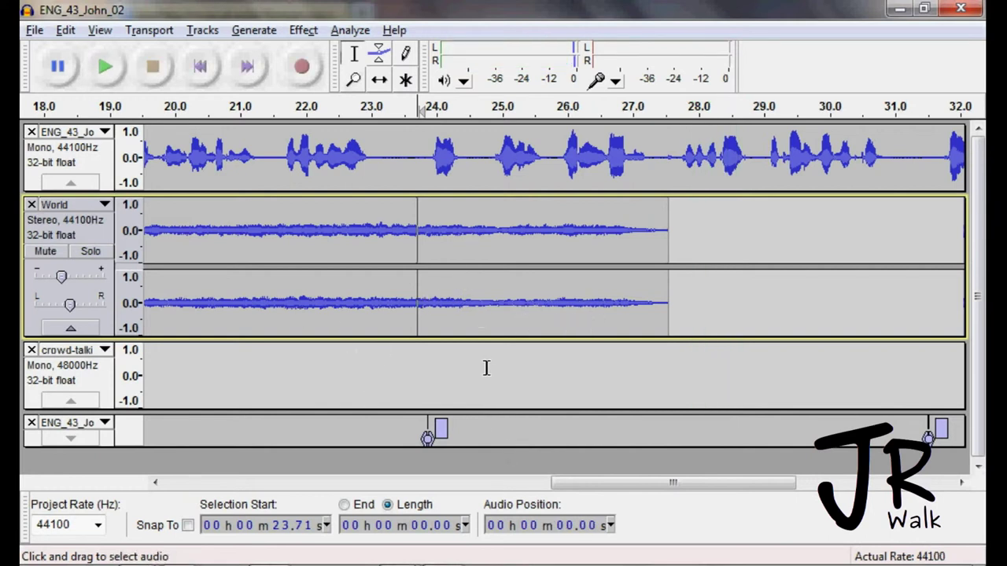
Zoom out to fit the whole 0–37 second project in view.
{"action": "key", "text": "ctrl+3"}
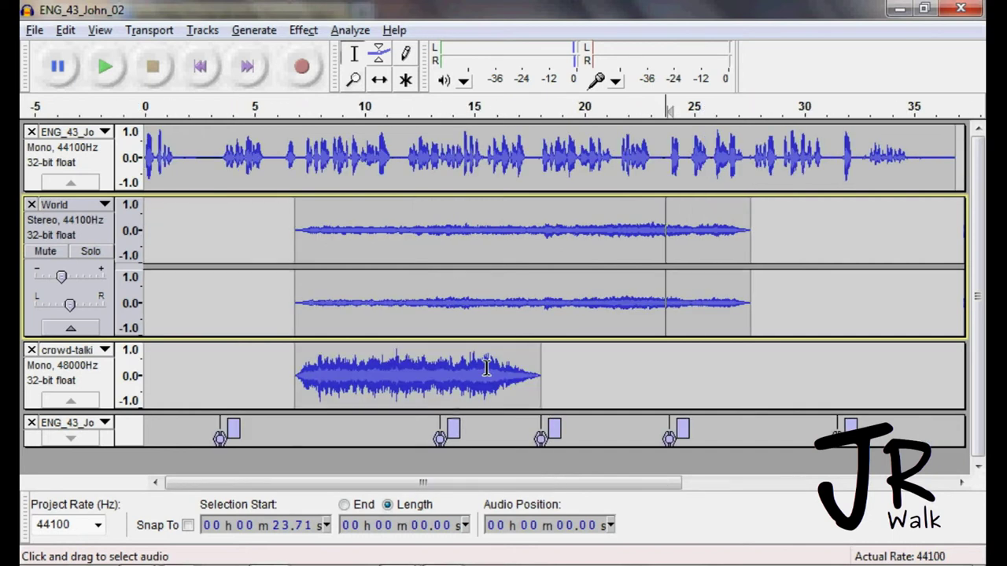